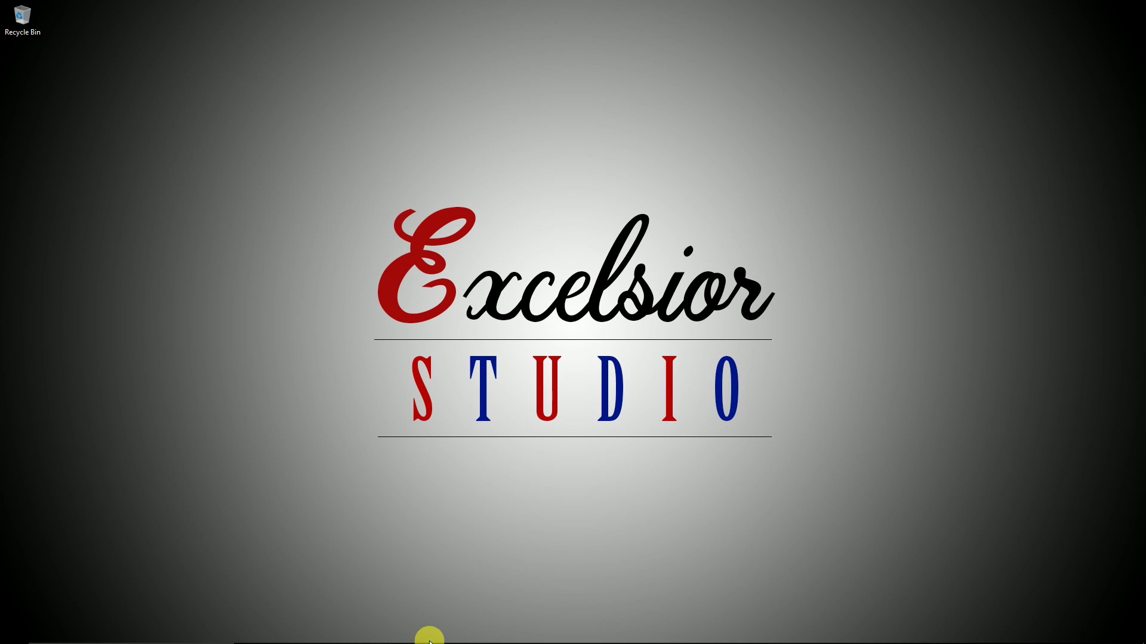
Open Edge and go to the Google home page
mouse_move(416, 642)
left_click(425, 632)
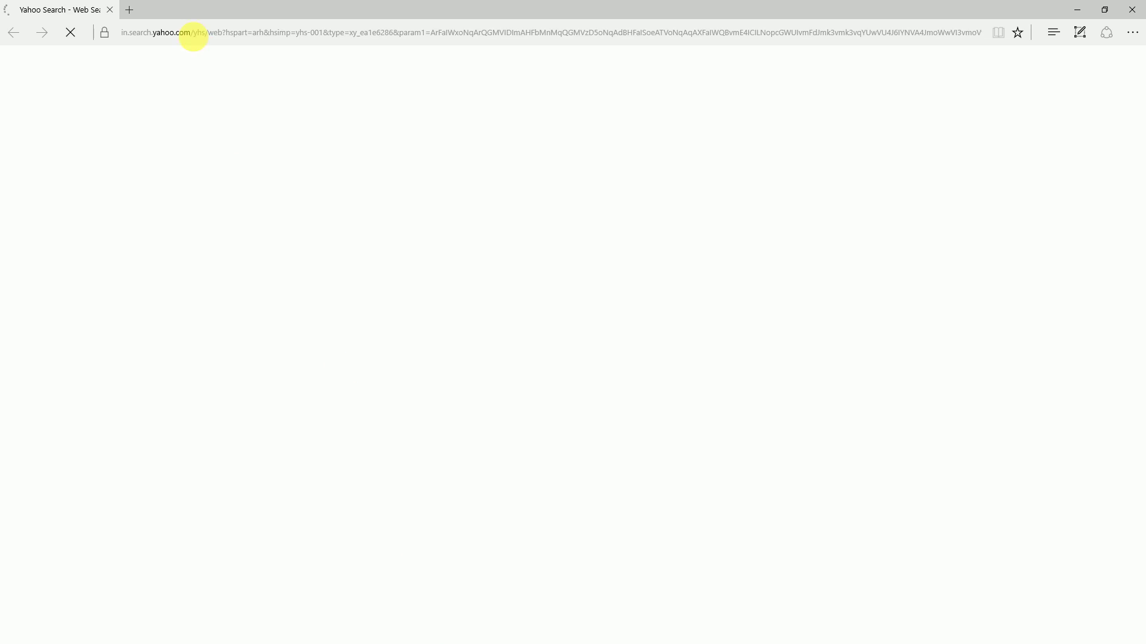
left_click(206, 37)
type("g")
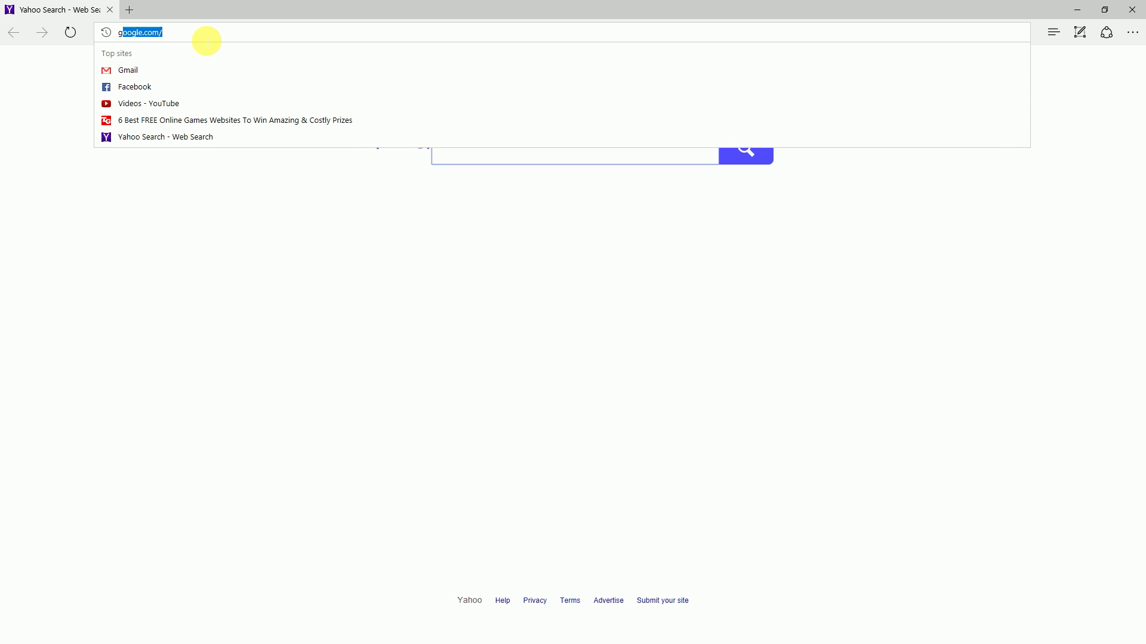
key("Return")
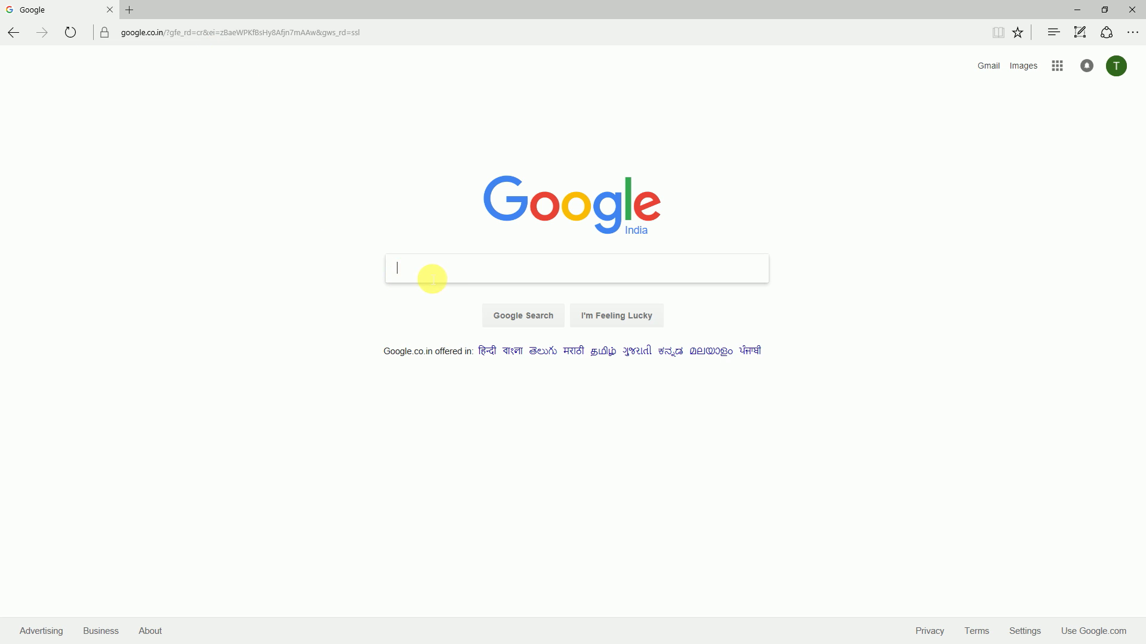
Search Google for 'saber plugin download free'
type("s")
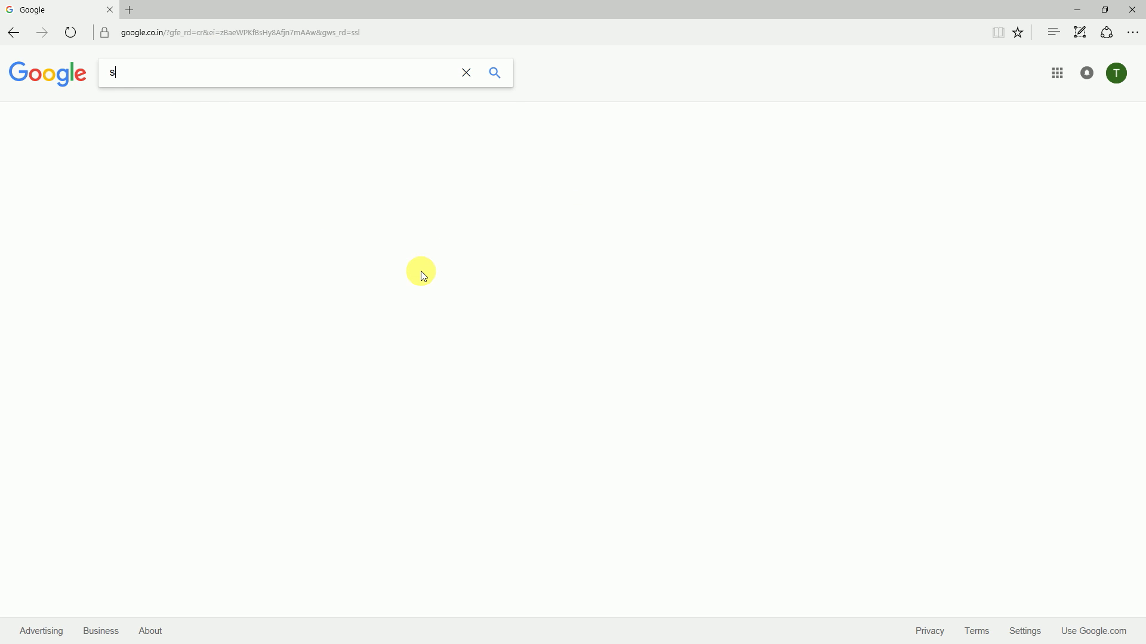
type("aber")
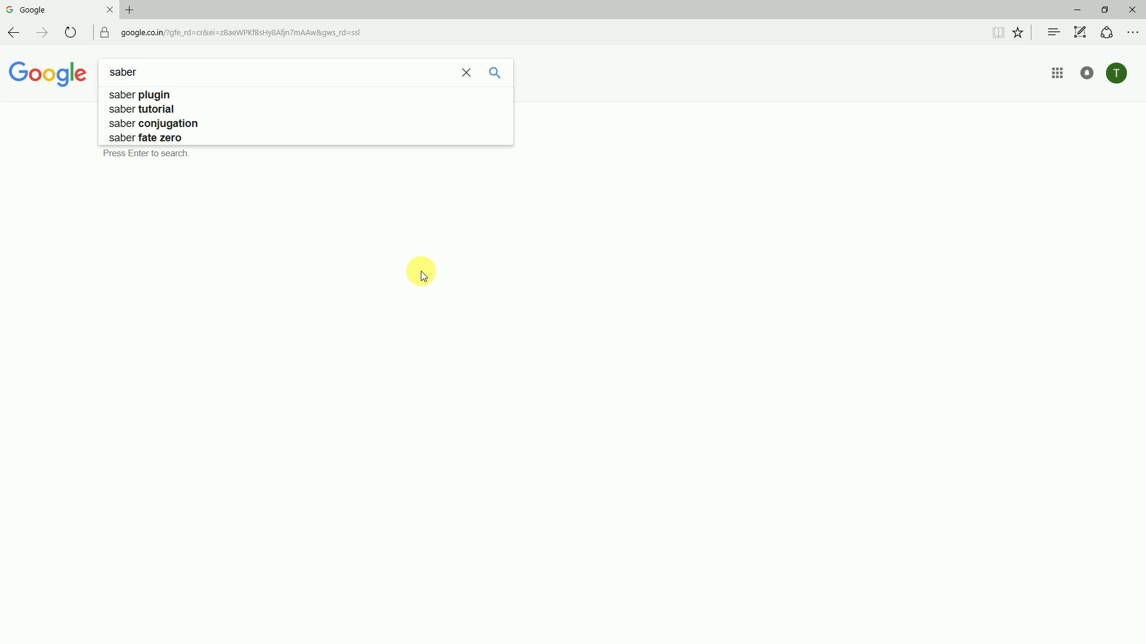
key("Down")
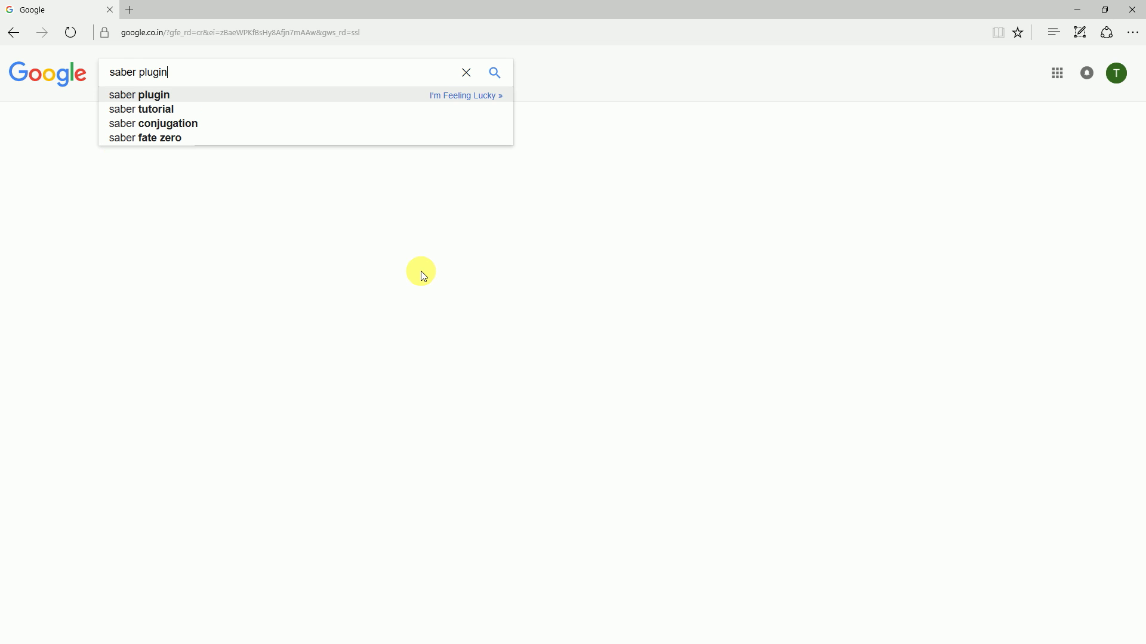
key("Tab")
key("Down")
key("Tab")
key("Down")
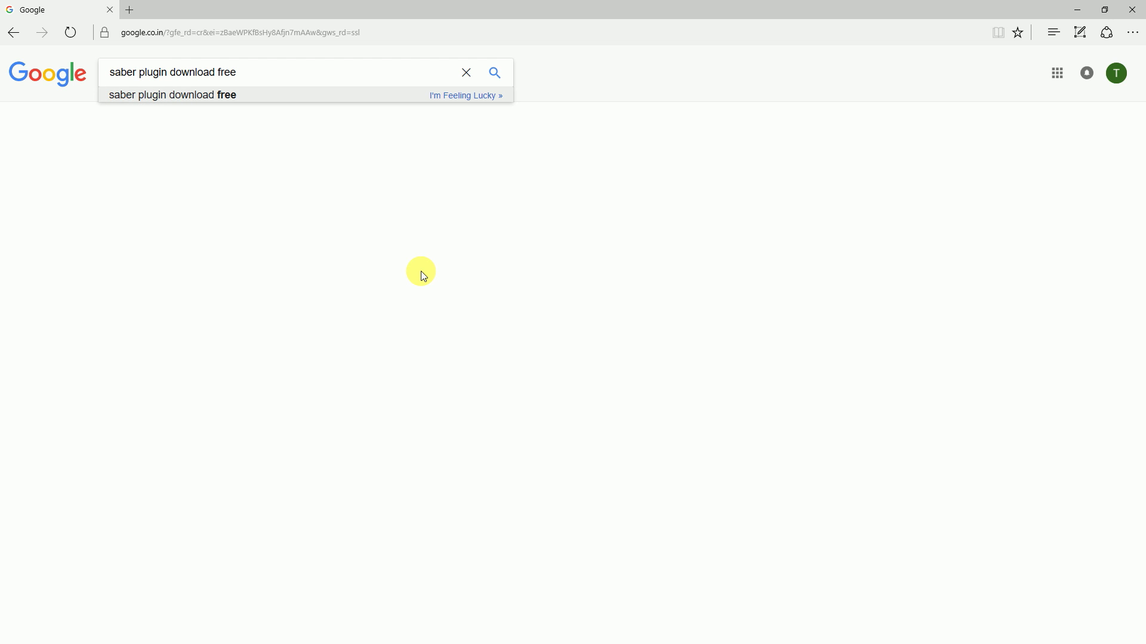
key("Return")
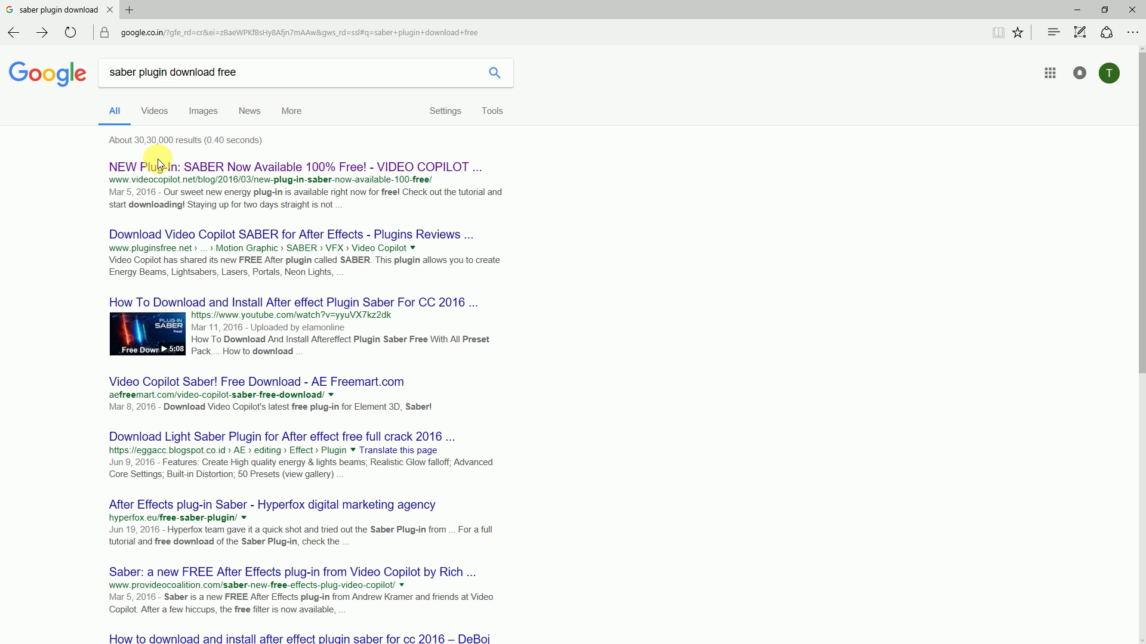
Open the Video Copilot SABER announcement and start the Windows plug-in download
left_click(81, 68)
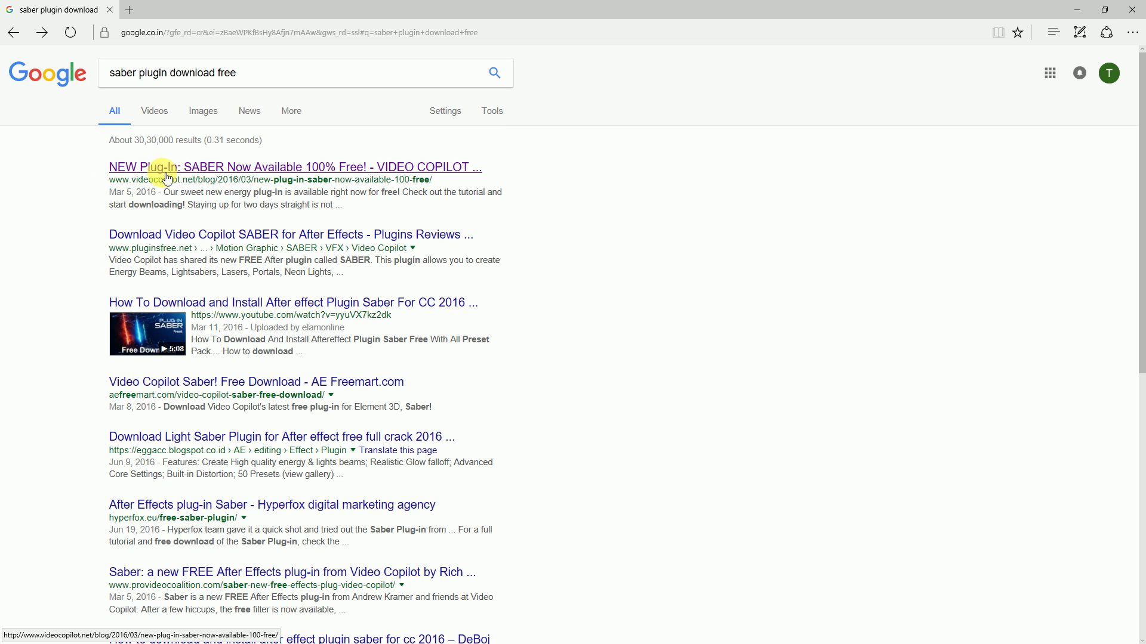
left_click(199, 173)
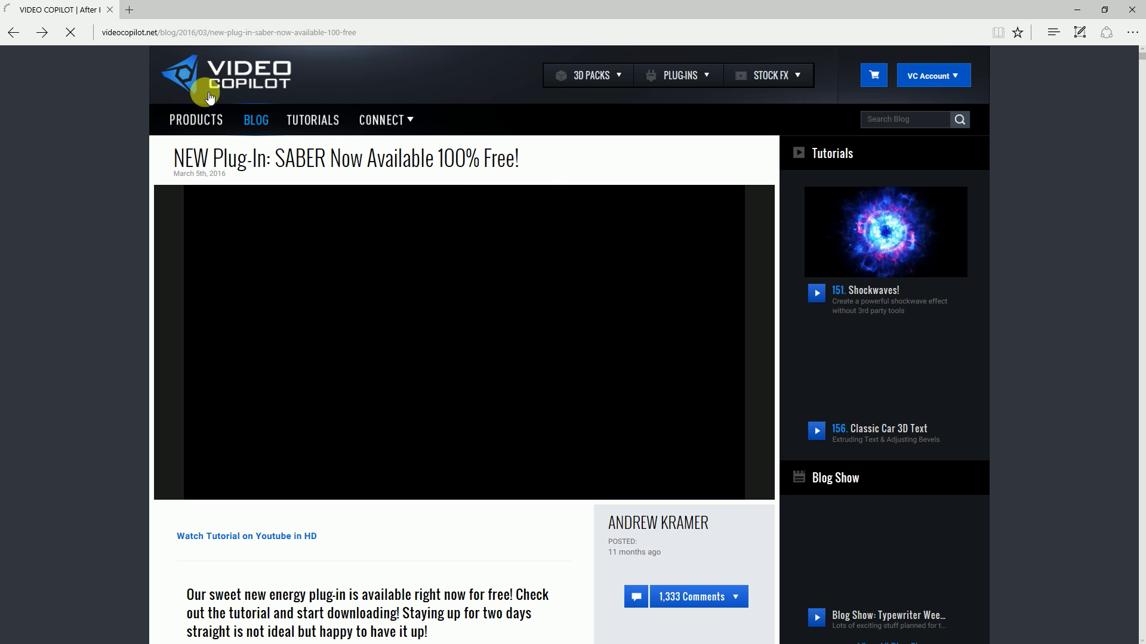
scroll(289, 366, "down", 5)
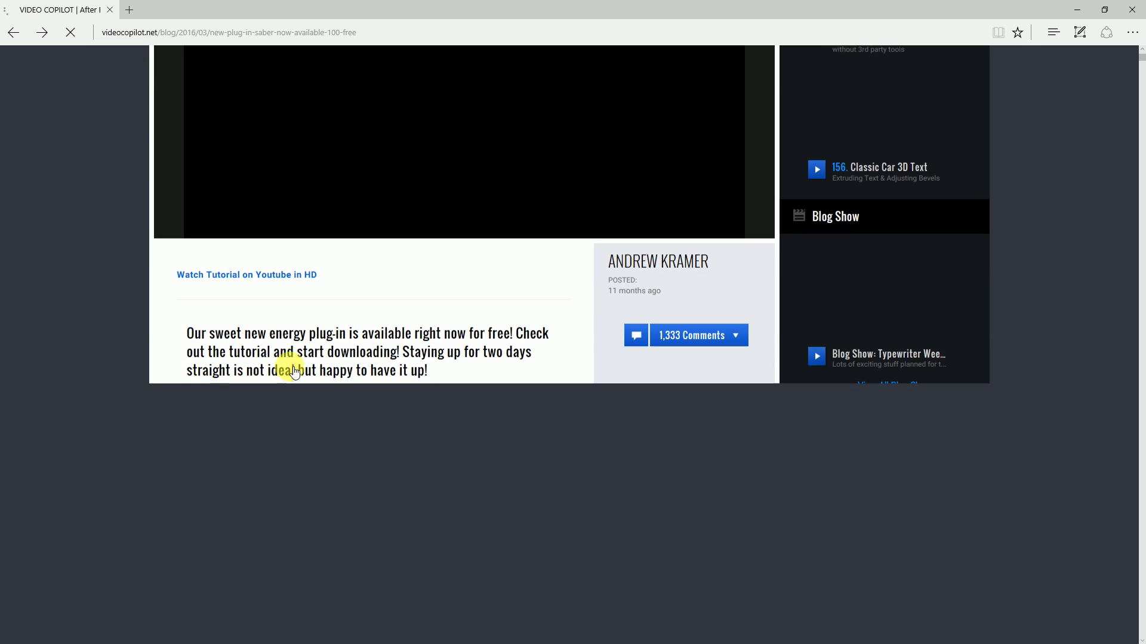
scroll(328, 358, "down", 3)
scroll(330, 362, "up", 5)
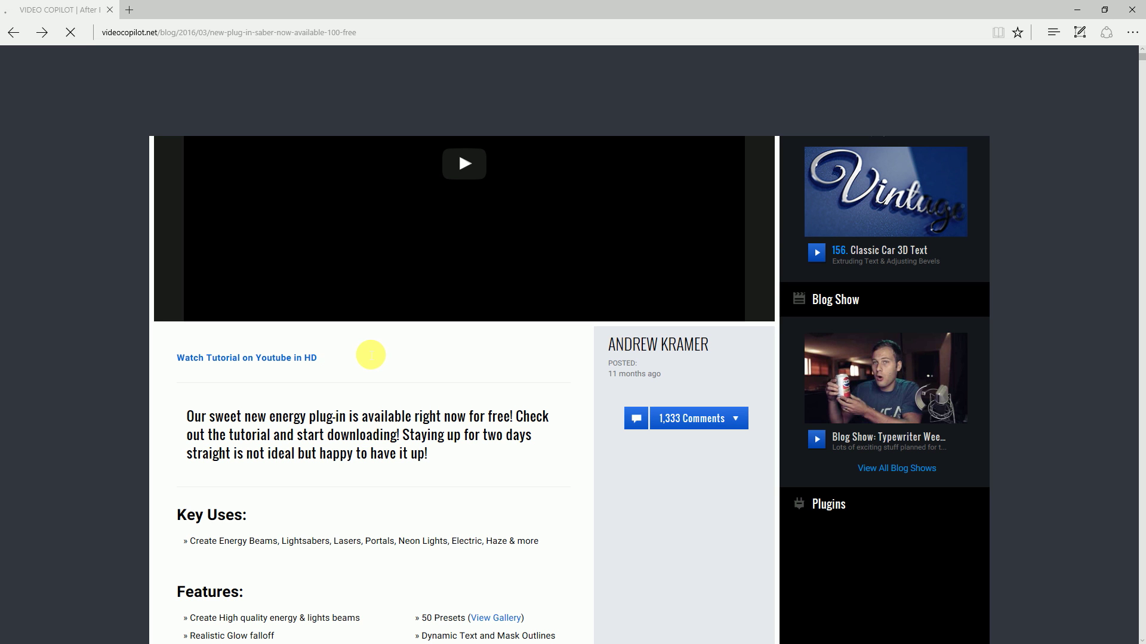
scroll(369, 358, "down", 7)
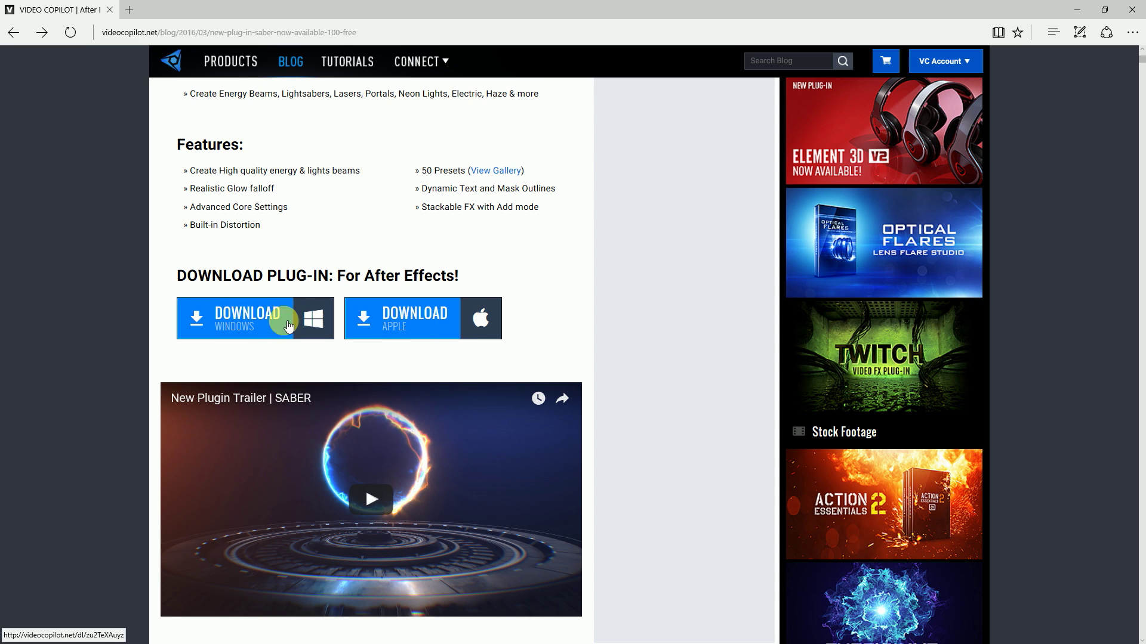
left_click(261, 326)
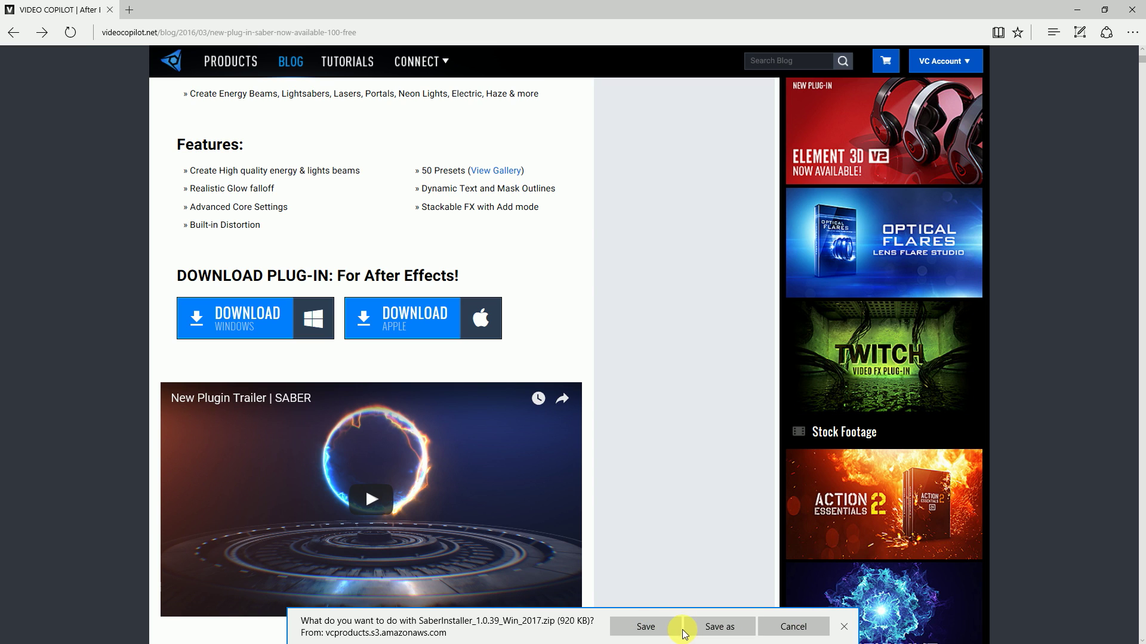
Save SaberInstaller_1.0.39_Win_2017.zip and open it once downloaded
left_click(647, 631)
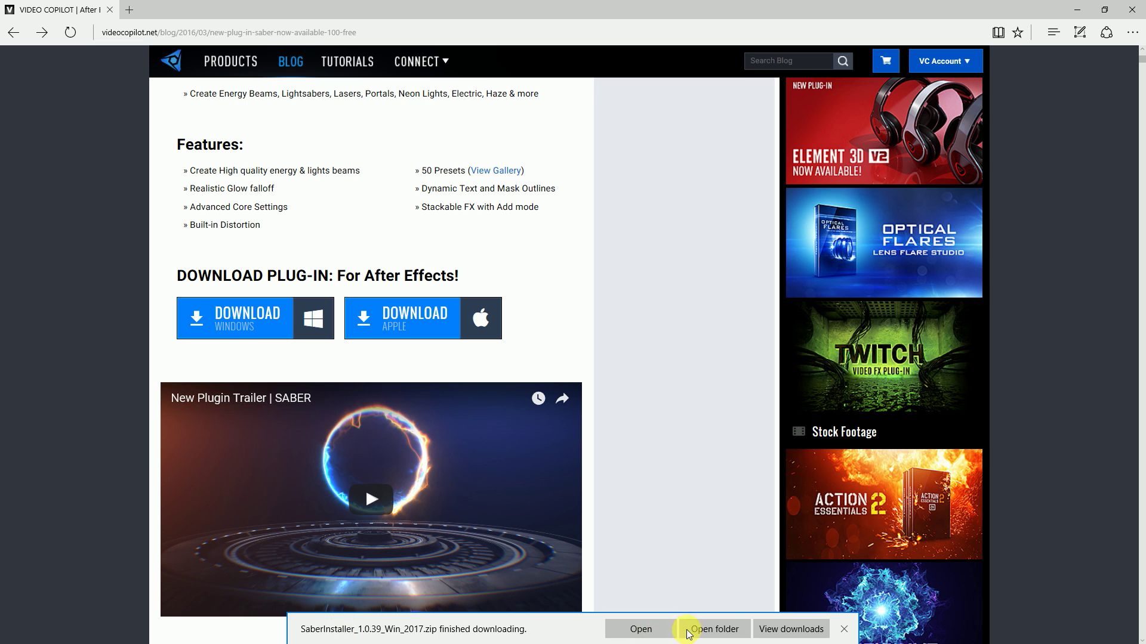
left_click(650, 634)
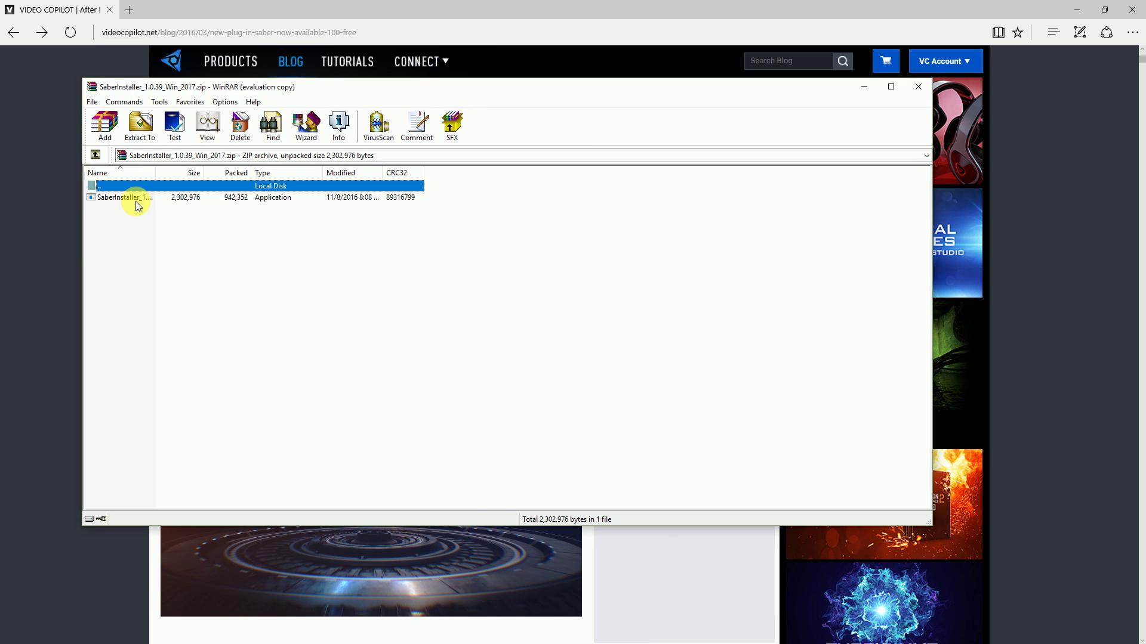
Run SaberInstaller from the archive and install Saber for After Effects CC2017
double_click(135, 201)
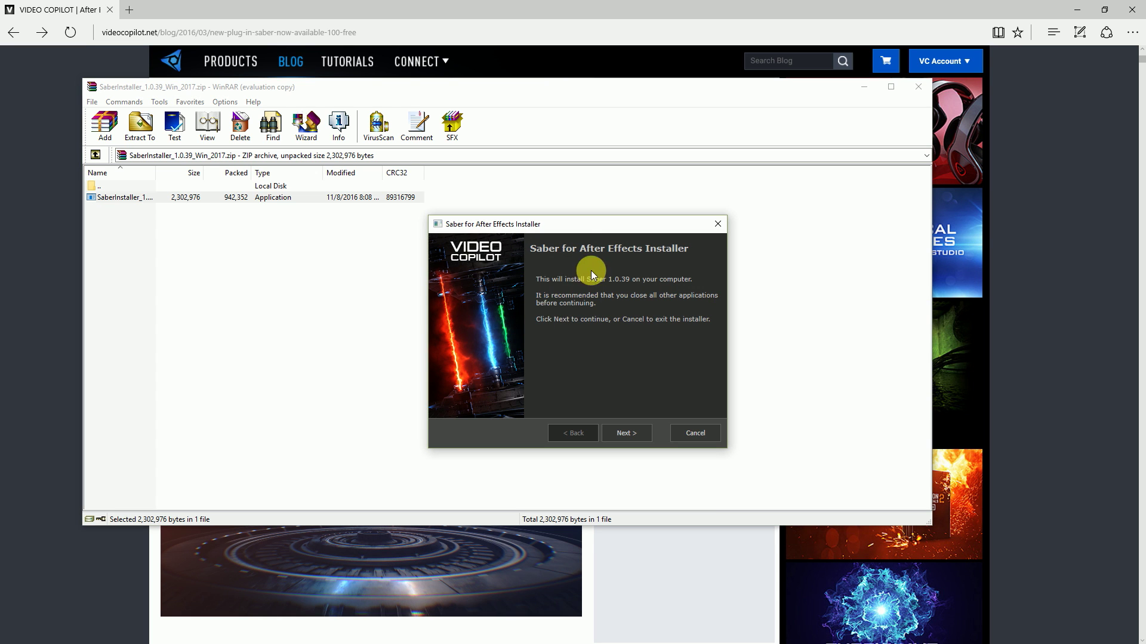
left_click(622, 434)
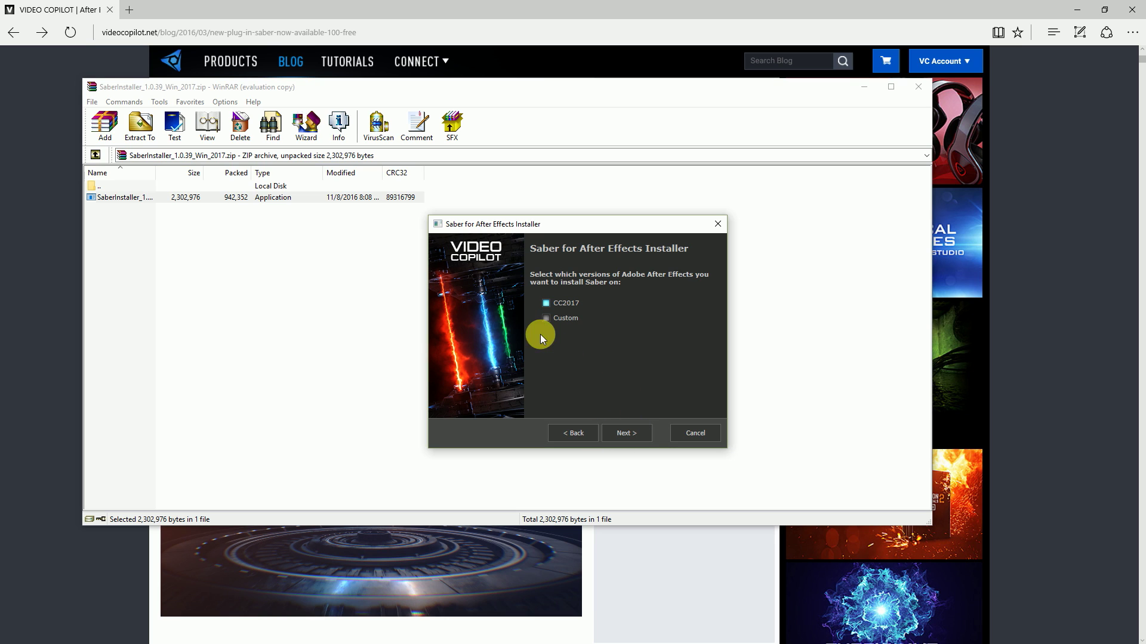
left_click(627, 433)
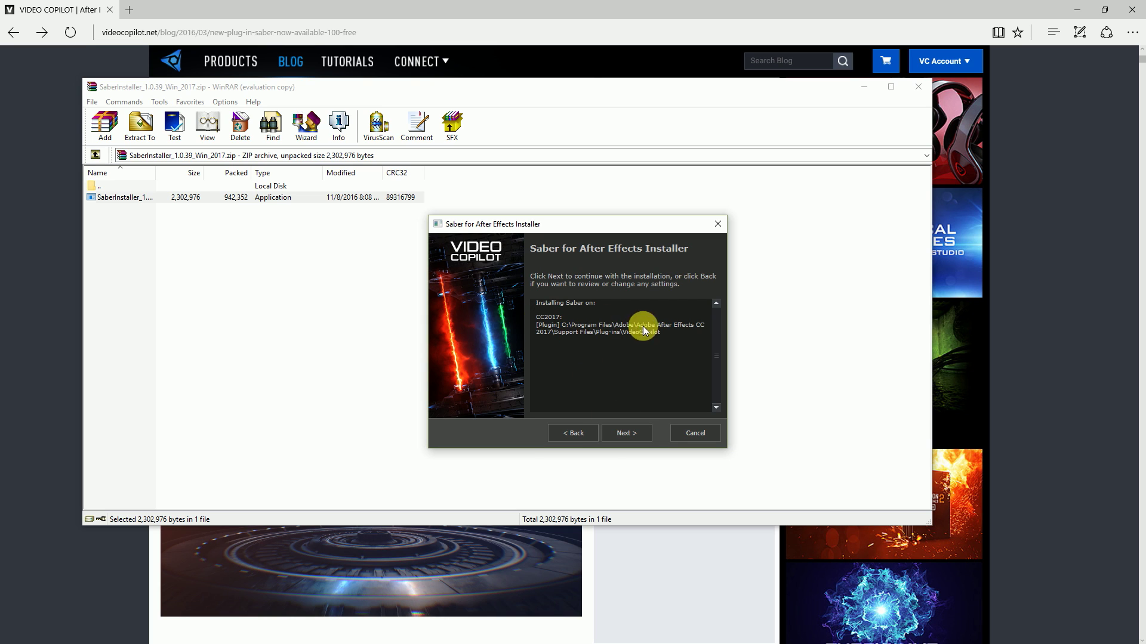
left_click(624, 432)
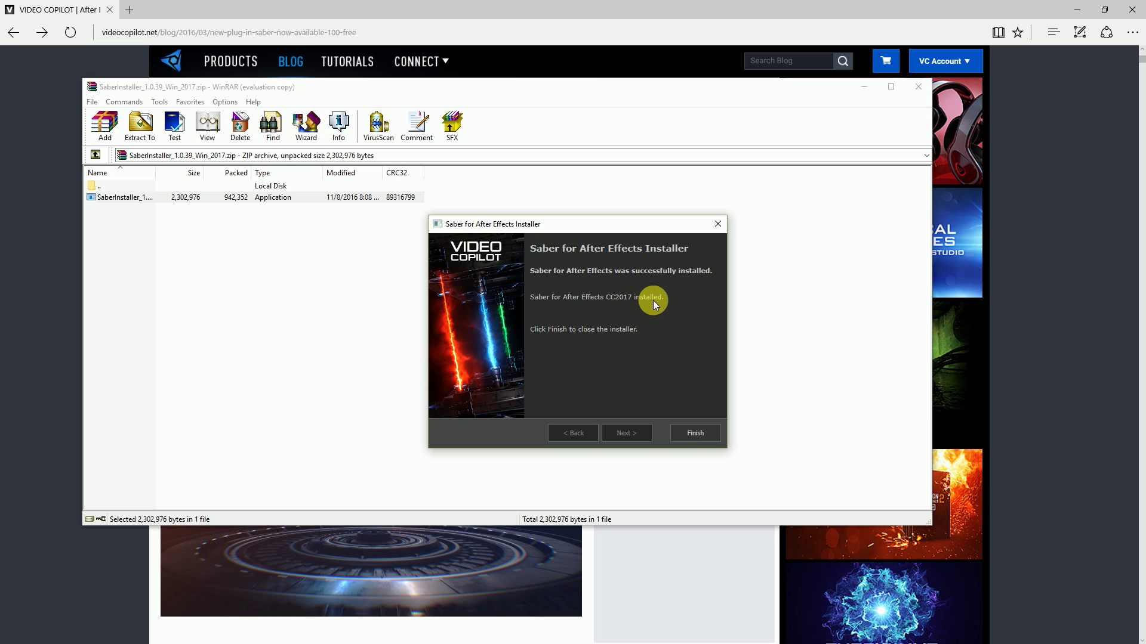
left_click(697, 432)
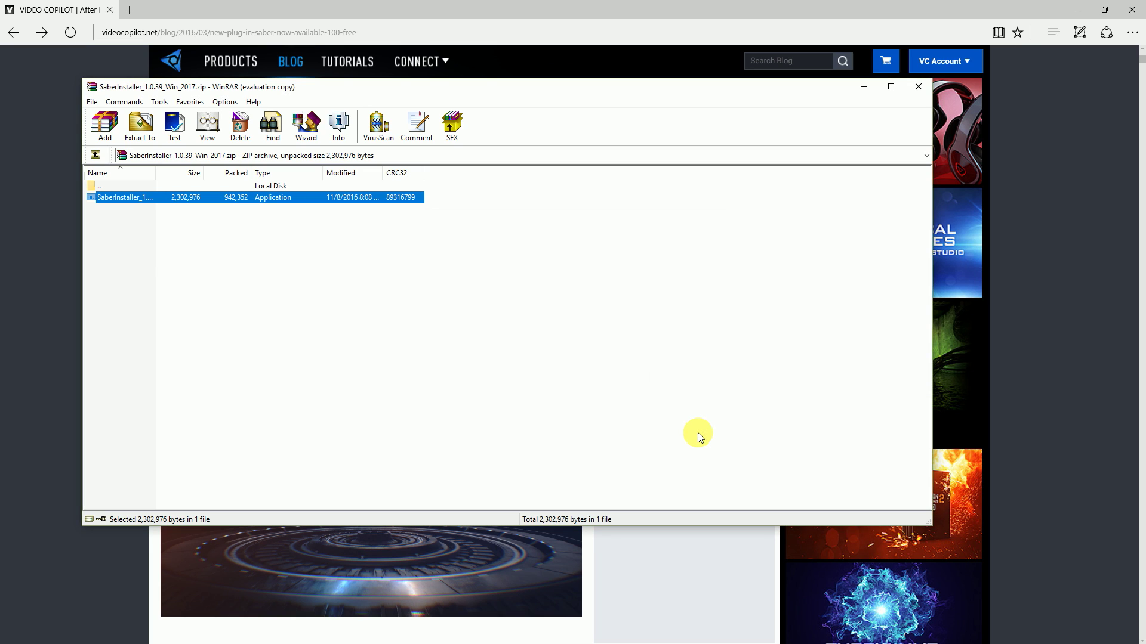
Close WinRAR and Edge, then launch After Effects CC 2017 past its Start screen
left_click(919, 88)
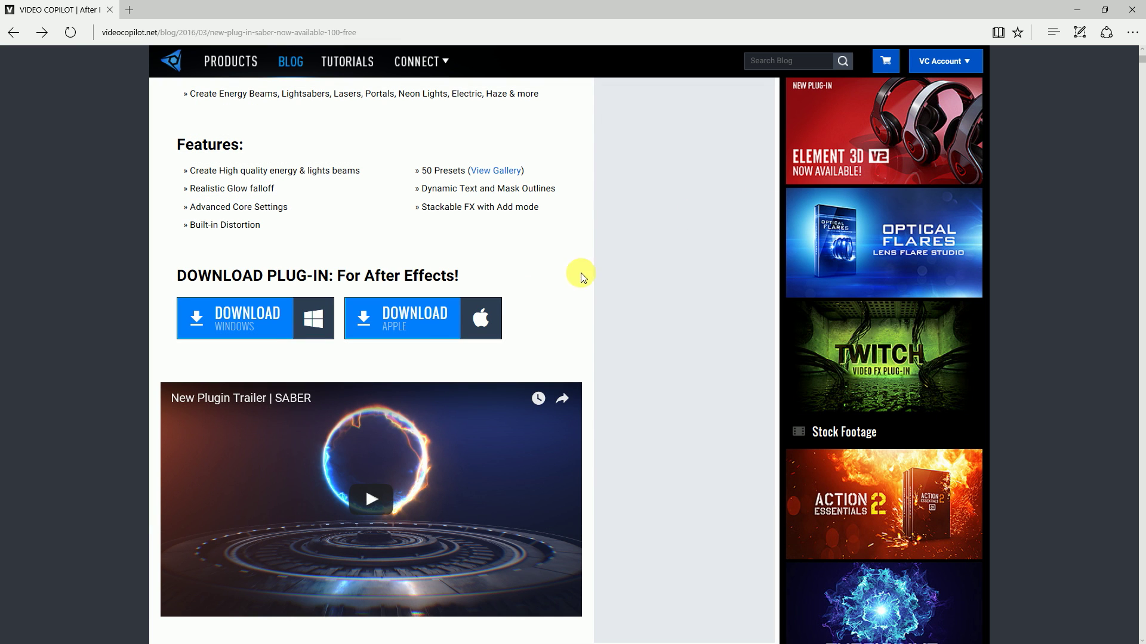
left_click(1128, 8)
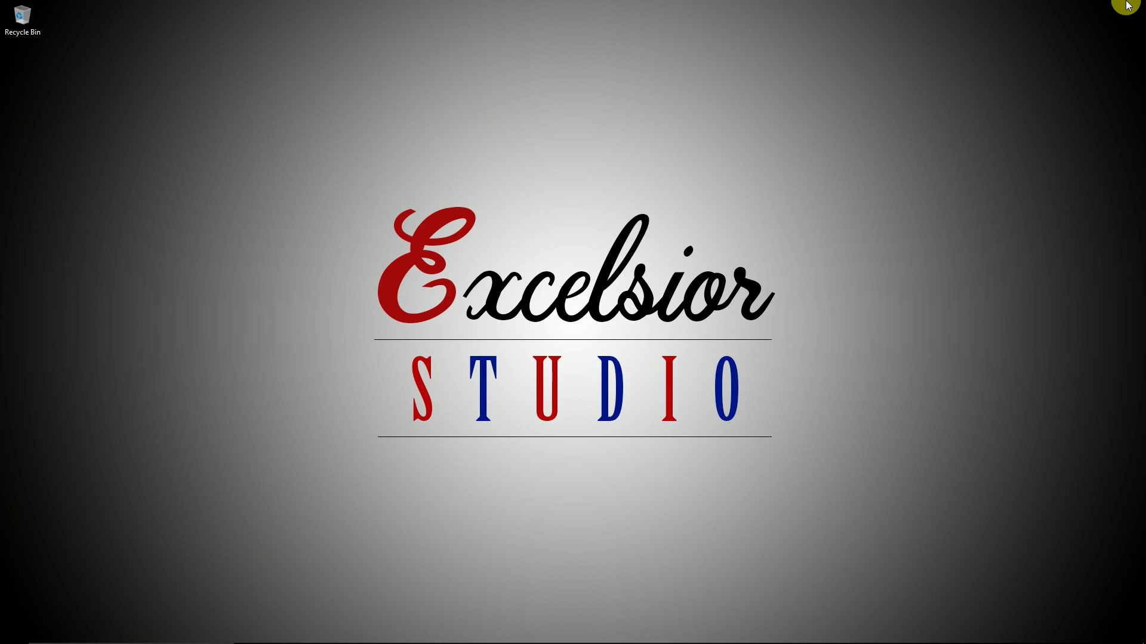
mouse_move(588, 635)
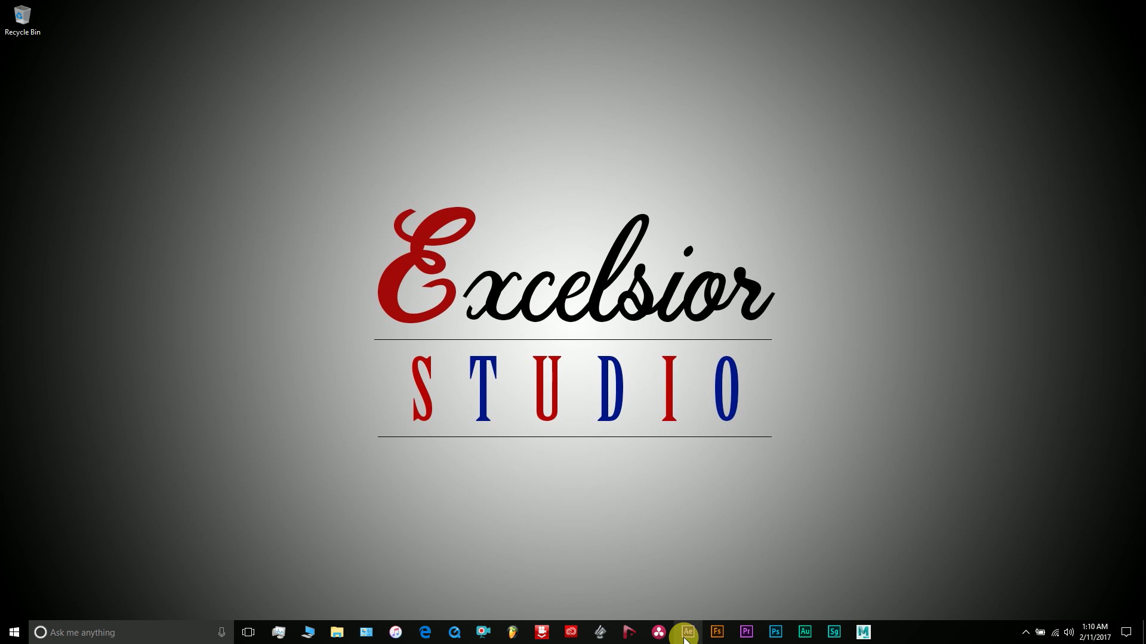
left_click(687, 633)
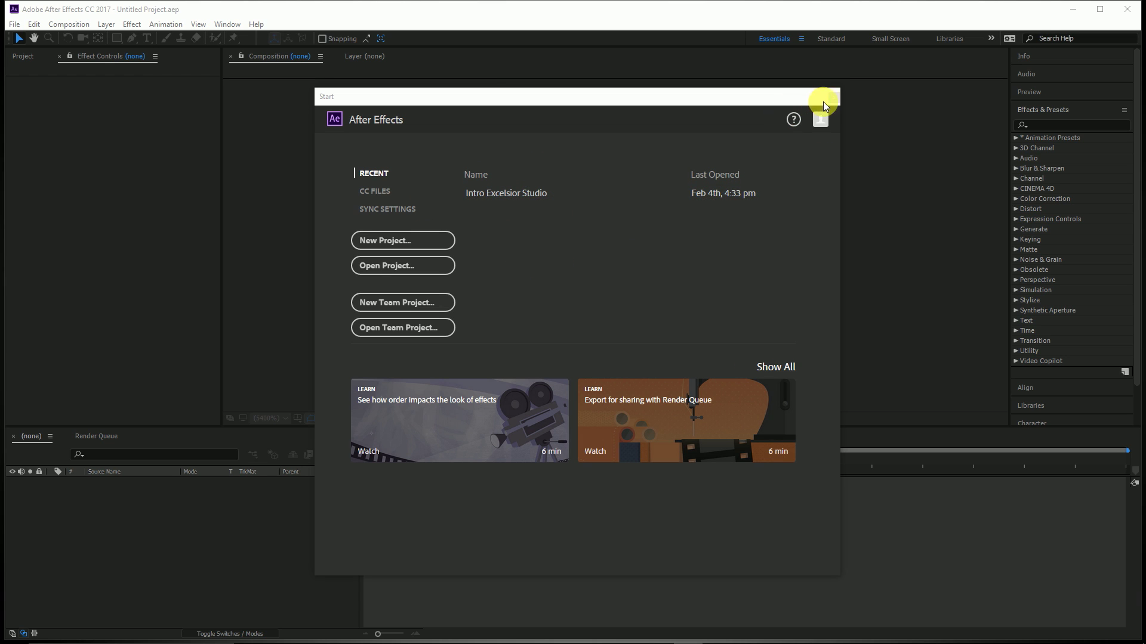
left_click(835, 98)
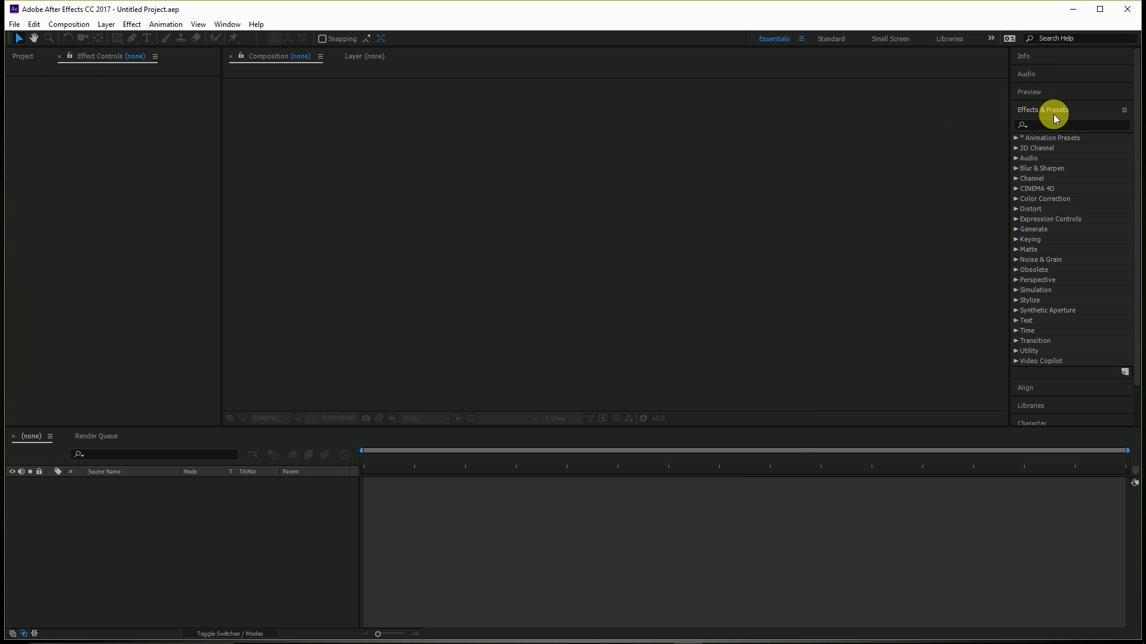
Filter Effects & Presets by 'sabe', select Saber under Video Copilot, then quit After Effects
left_click(1036, 127)
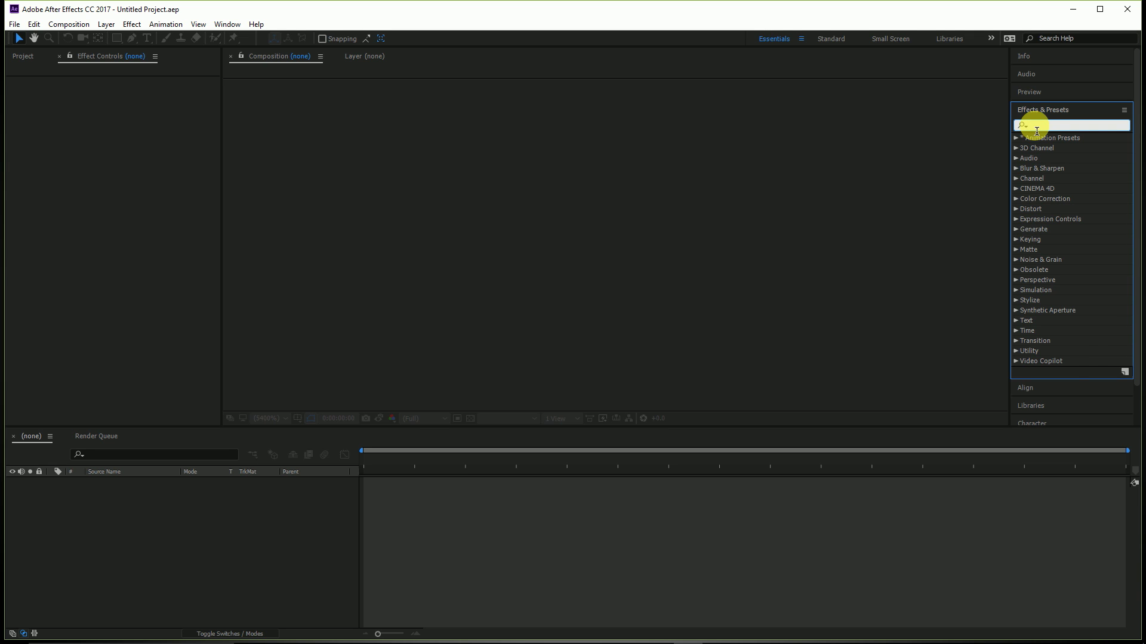
type("sa")
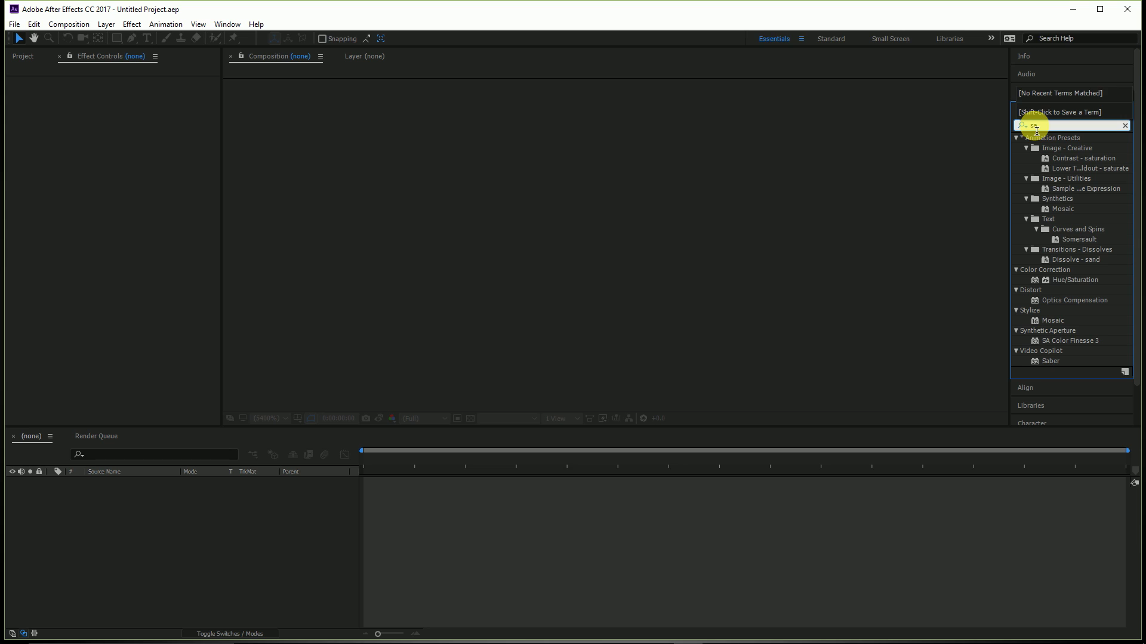
type("ber")
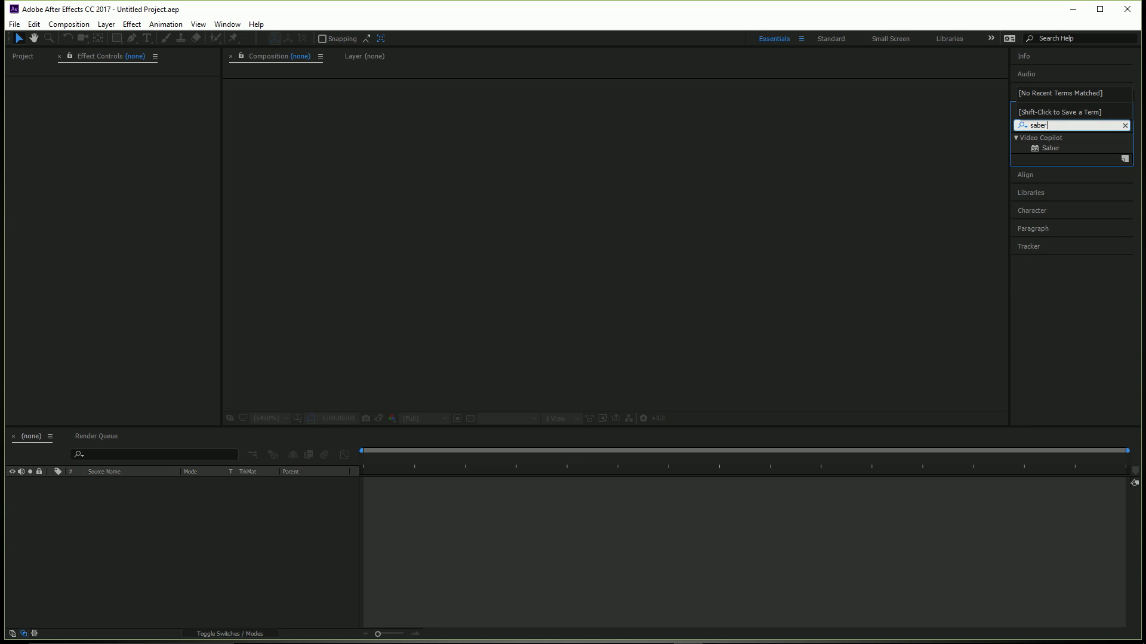
left_click(1039, 149)
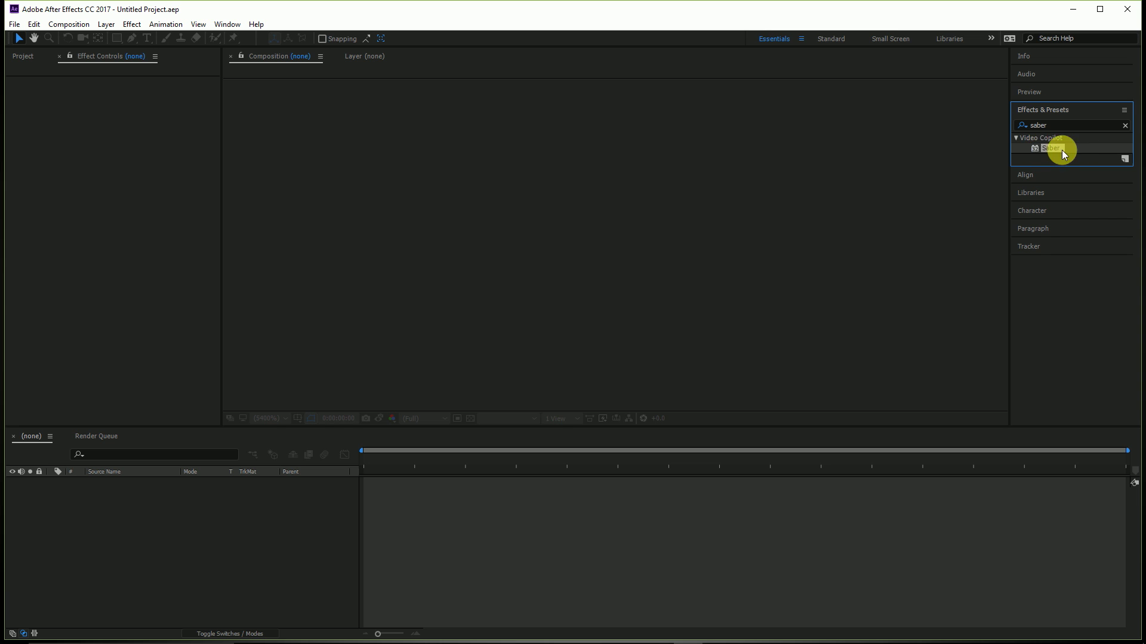
left_click(1124, 10)
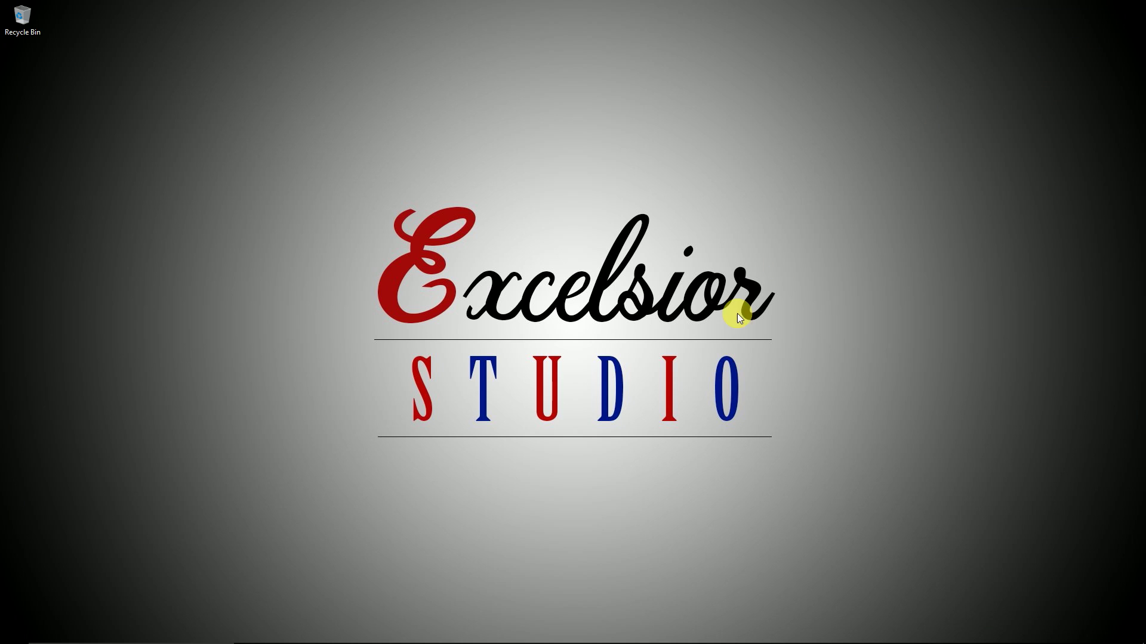